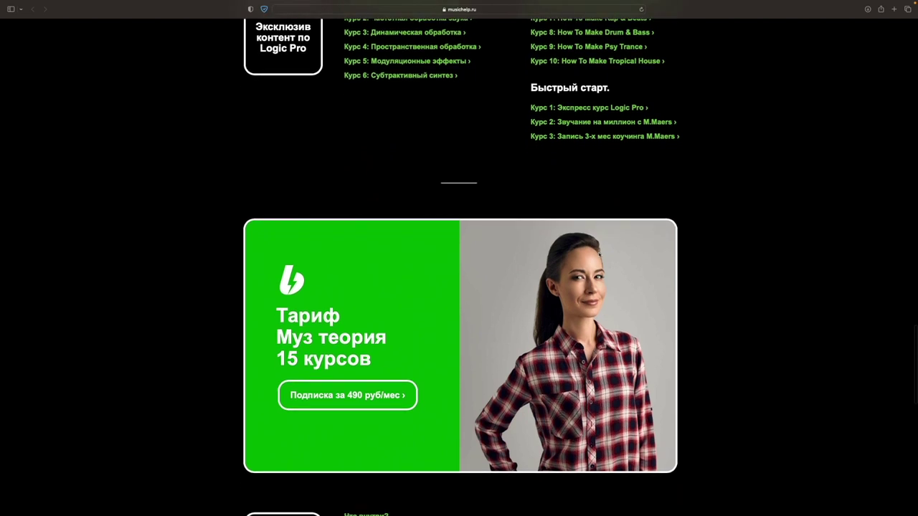
# Look through the Logic Pro subscription plans and open the Boosty page for the "Живая музыка" plan
pyautogui.scroll(-10, 601, 264)
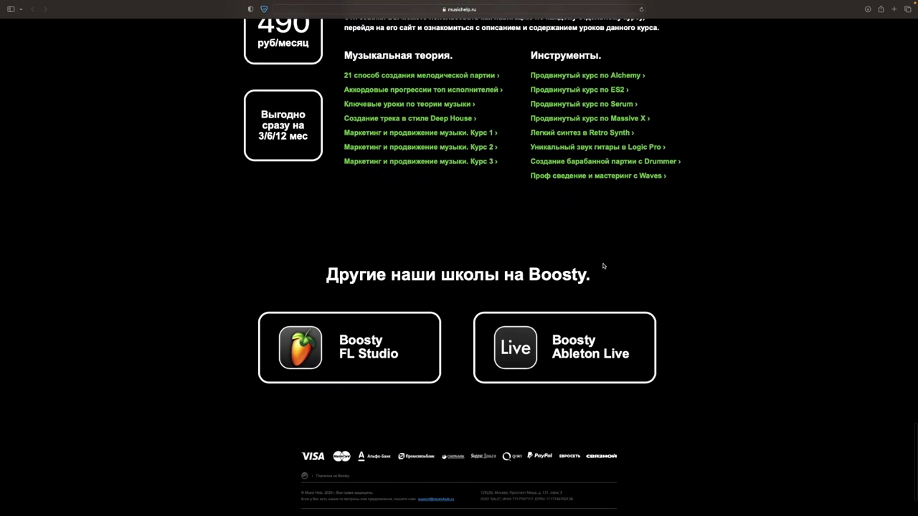
pyautogui.scroll(15, 602, 265)
pyautogui.scroll(8, 604, 267)
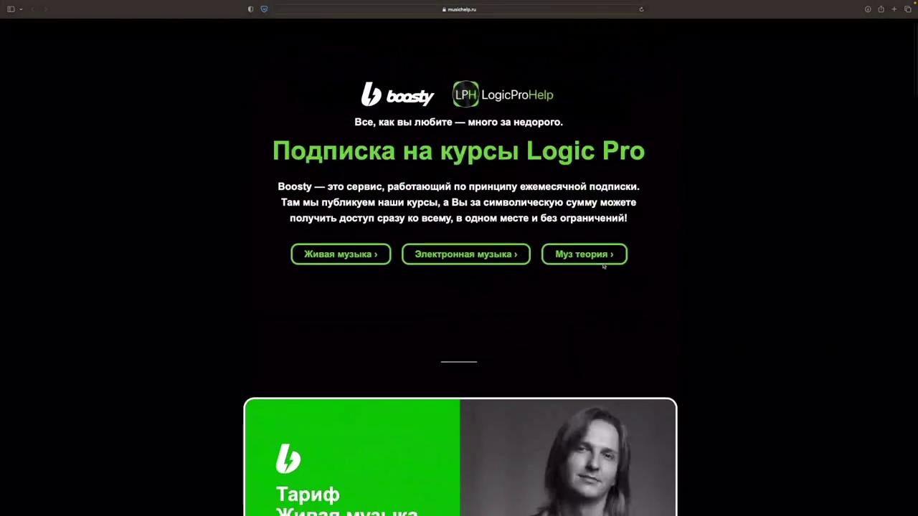
pyautogui.scroll(-8, 602, 265)
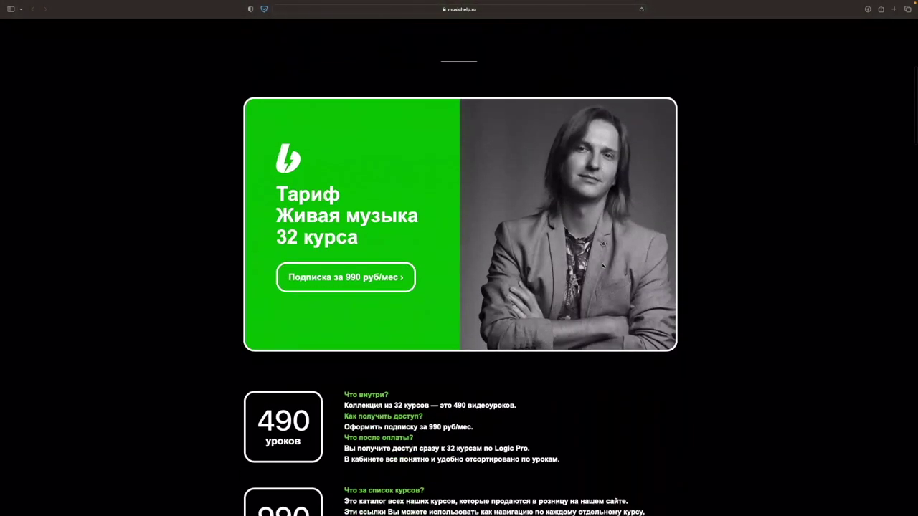
pyautogui.scroll(8, 430, 318)
pyautogui.click(332, 258)
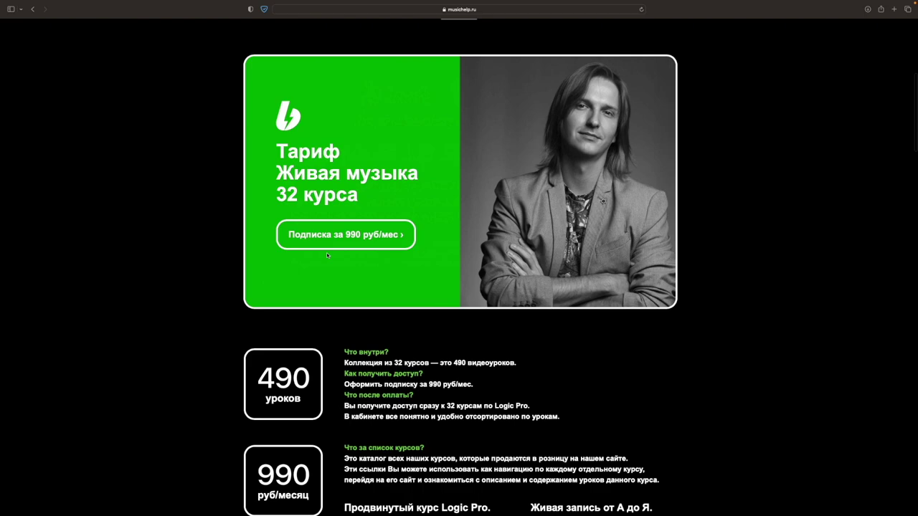
pyautogui.click(351, 234)
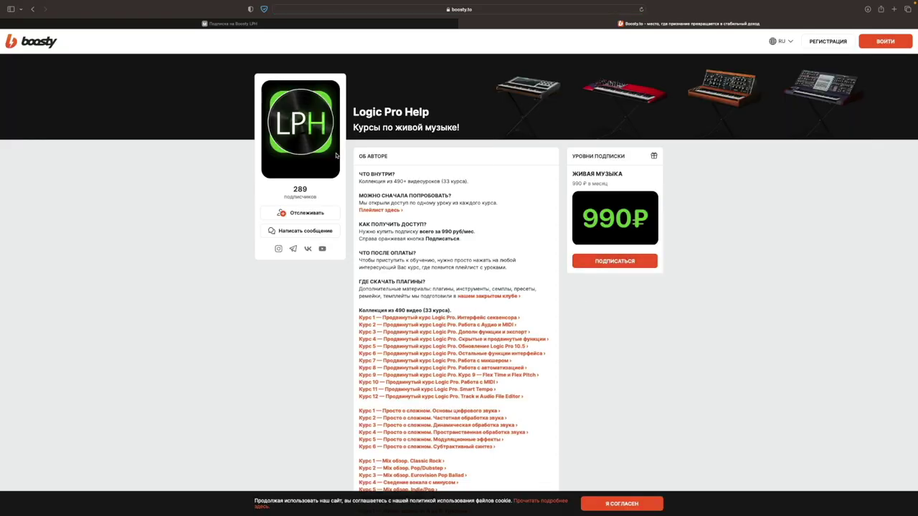
# Sign in through VK and proceed to the payment for a 1-month "Живая музыка" subscription
pyautogui.click(586, 266)
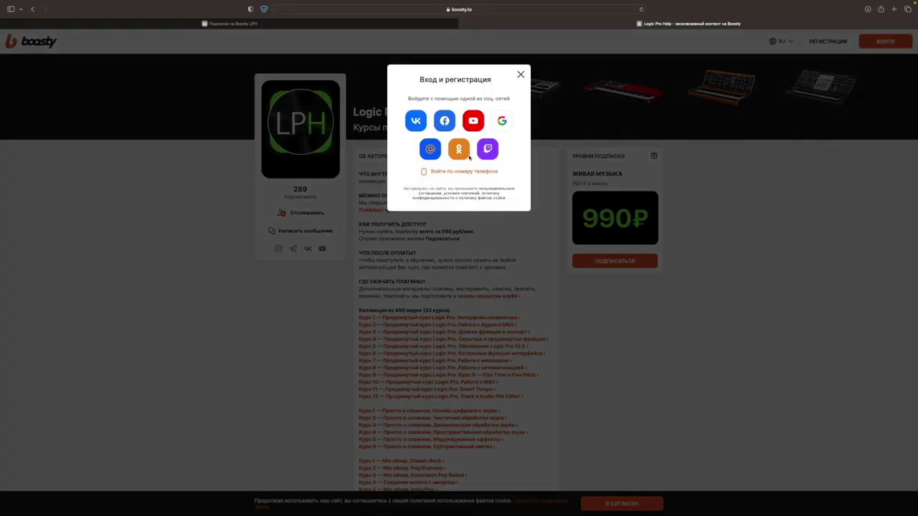
pyautogui.click(416, 122)
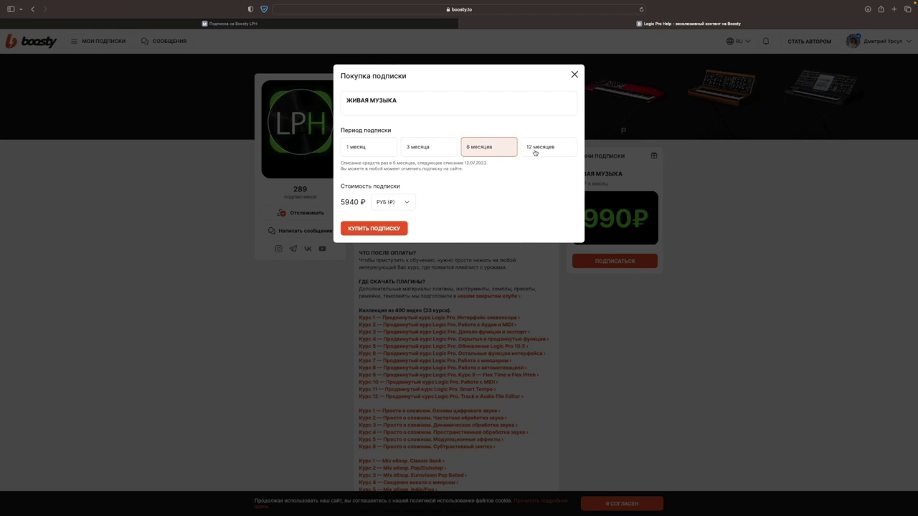
pyautogui.click(535, 148)
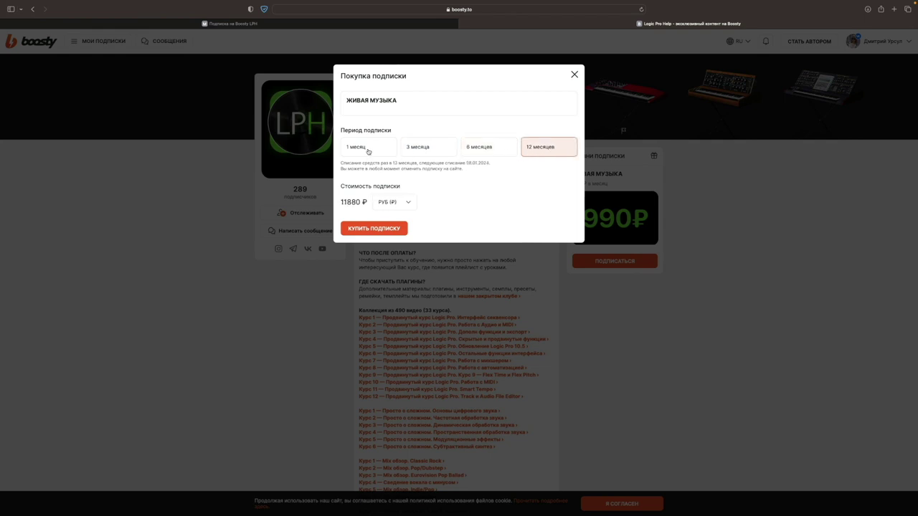
pyautogui.click(370, 152)
pyautogui.click(398, 229)
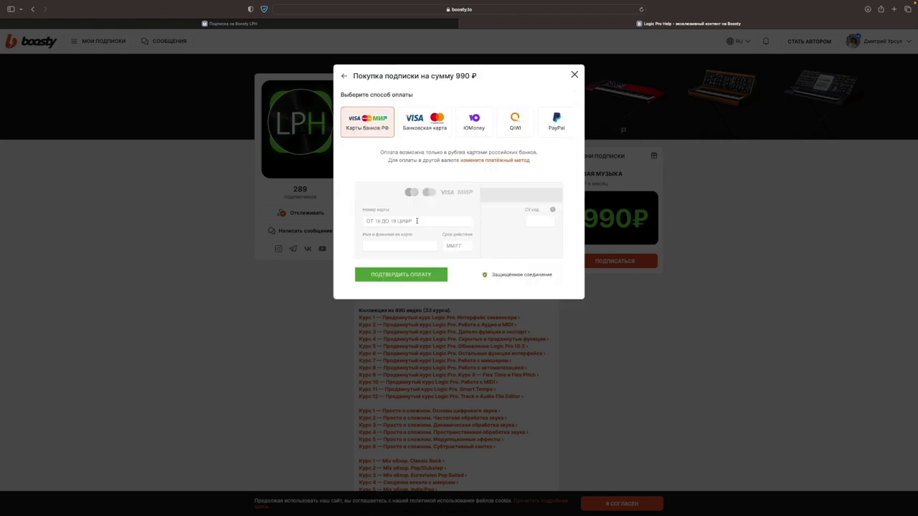
pyautogui.click(404, 276)
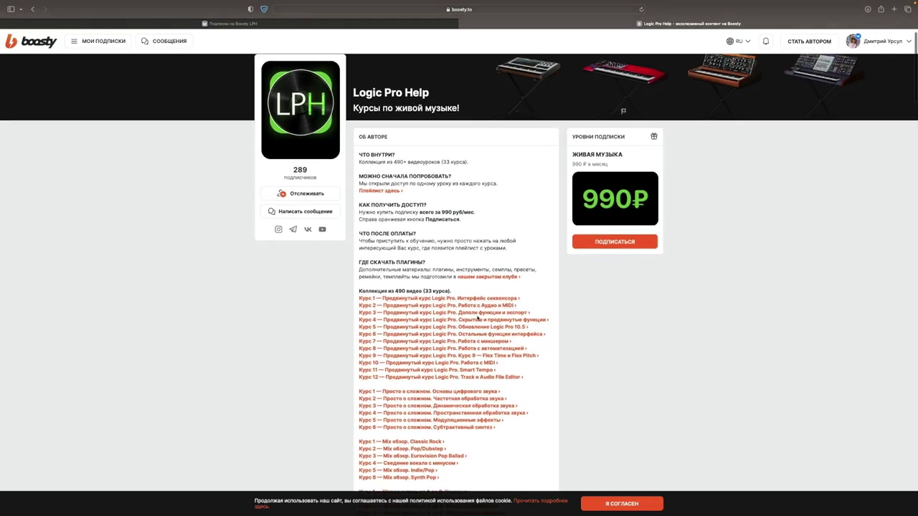
# Look through the plan's course list and return to the "Подписка на Boosty LPH" page
pyautogui.scroll(-1, 477, 318)
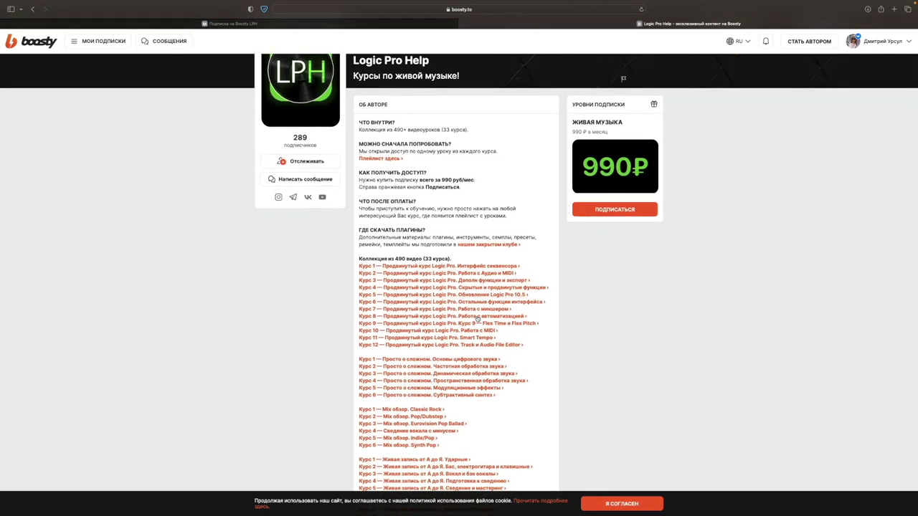
pyautogui.scroll(-1, 421, 377)
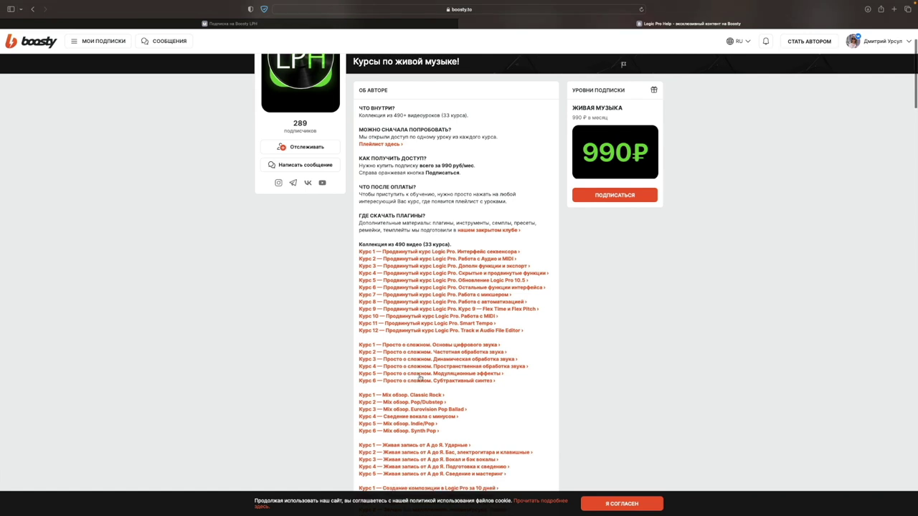
pyautogui.click(319, 24)
pyautogui.scroll(5, 416, 196)
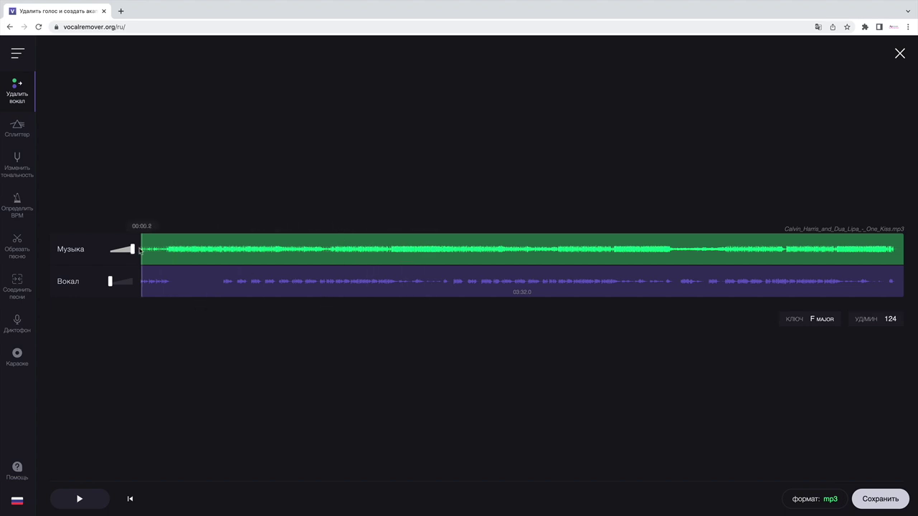
# On vocalremover.org, turn the music down to zero and the vocals up to full, and save the vocal stem as mp3
pyautogui.moveTo(132, 250); pyautogui.dragTo(109, 250)
pyautogui.moveTo(111, 281); pyautogui.dragTo(178, 285)
pyautogui.click(872, 498)
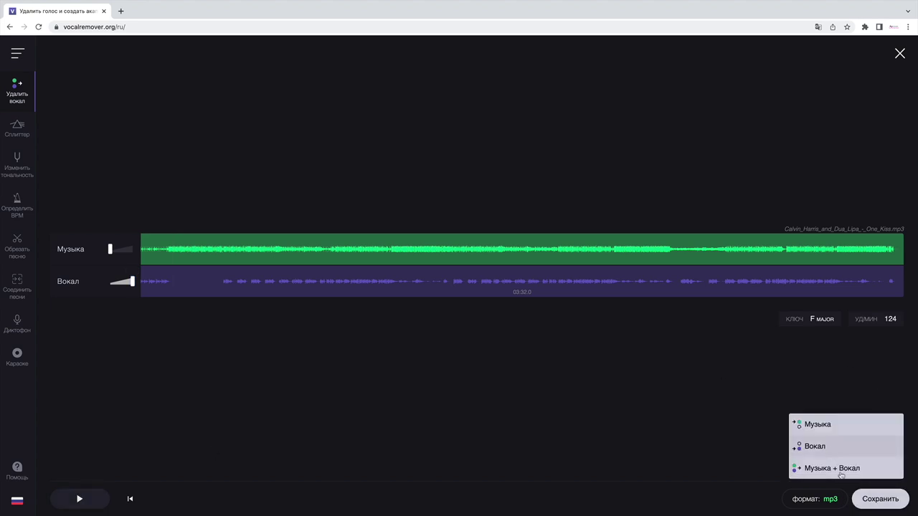
pyautogui.click(828, 447)
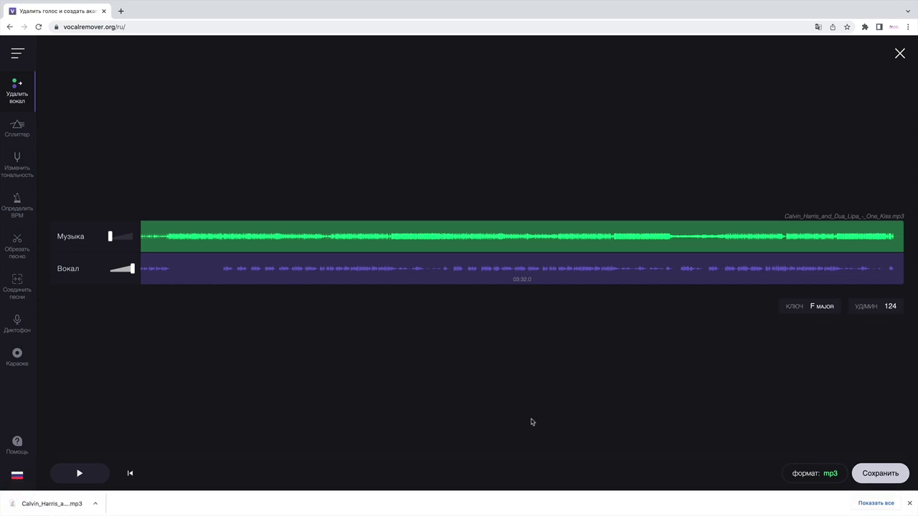
pyautogui.click(94, 504)
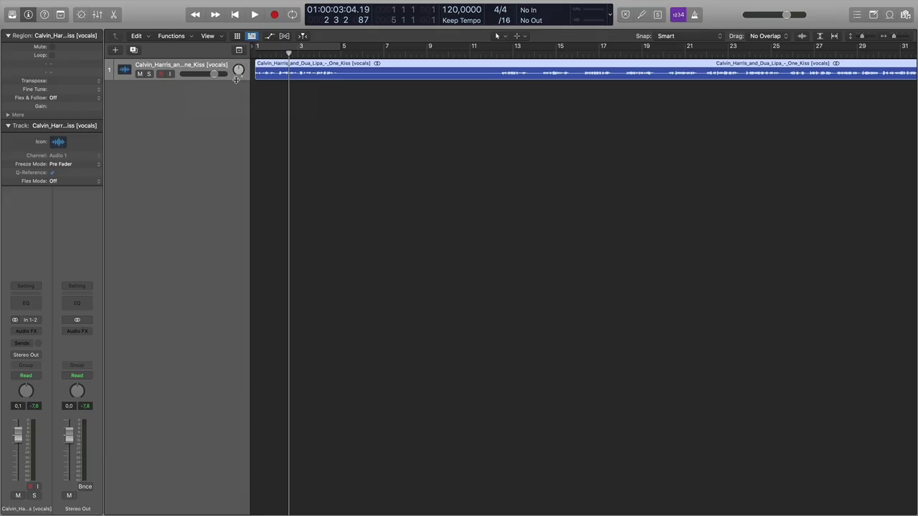
# In Logic Pro, increase the height of the vocal track and play the vocals from the start of the project
pyautogui.moveTo(236, 80); pyautogui.dragTo(236, 189)
pyautogui.press('Return')
pyautogui.press('super+f')
pyautogui.press('space')
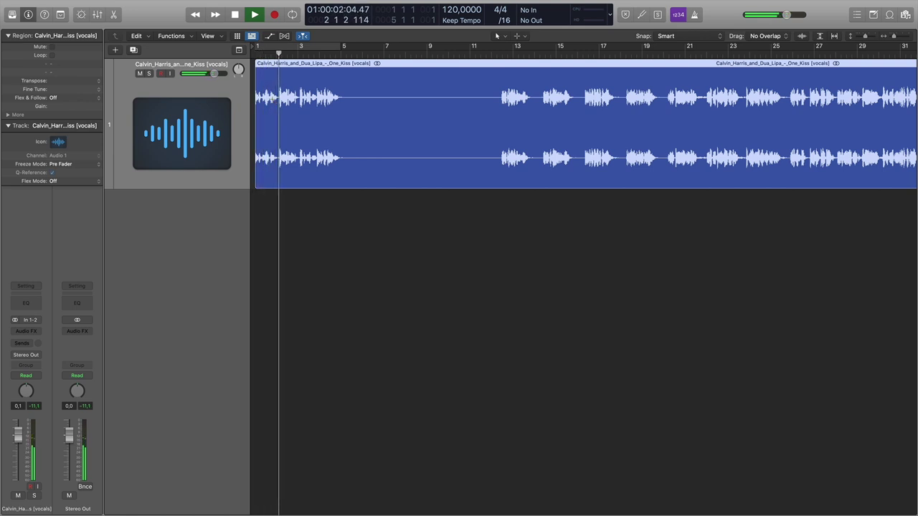
pyautogui.press('super+Left')
pyautogui.press('super+Left')
pyautogui.press('super+Left')
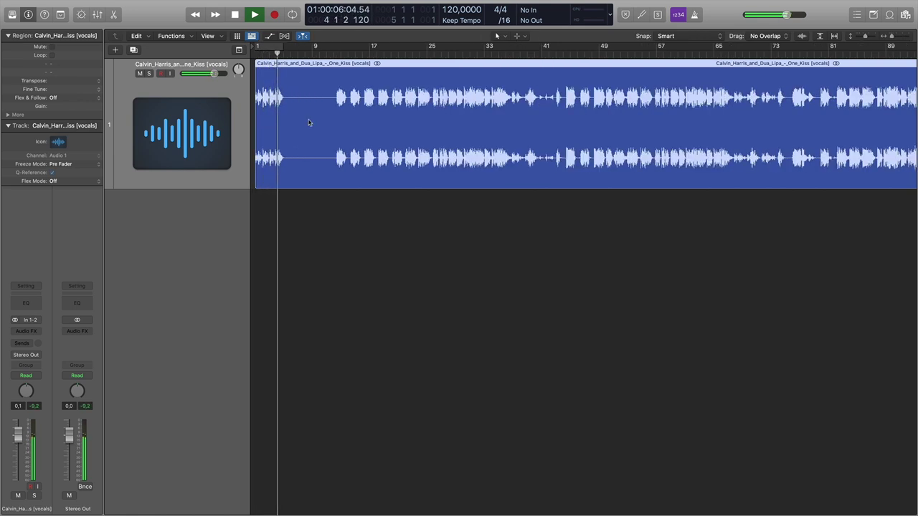
pyautogui.press('space')
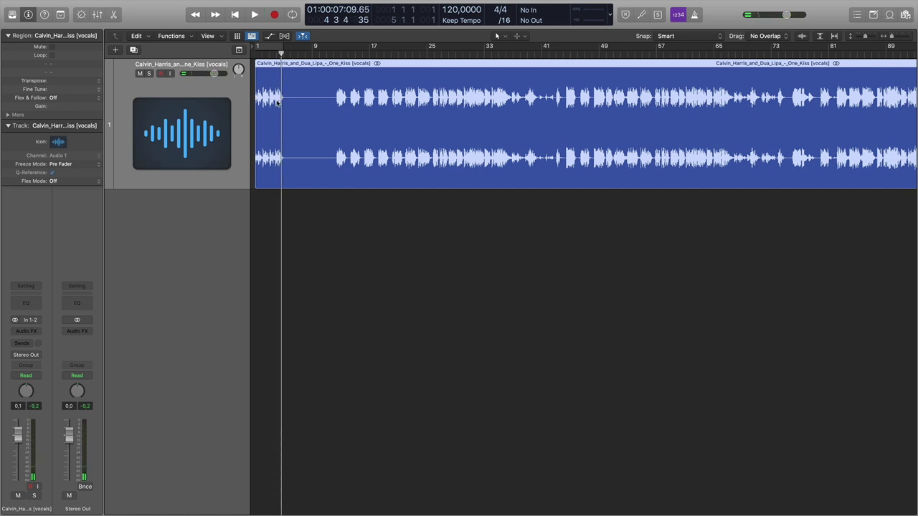
# Listen to the vocals from bar 12 and return the playhead to the start of the project
pyautogui.click(334, 52)
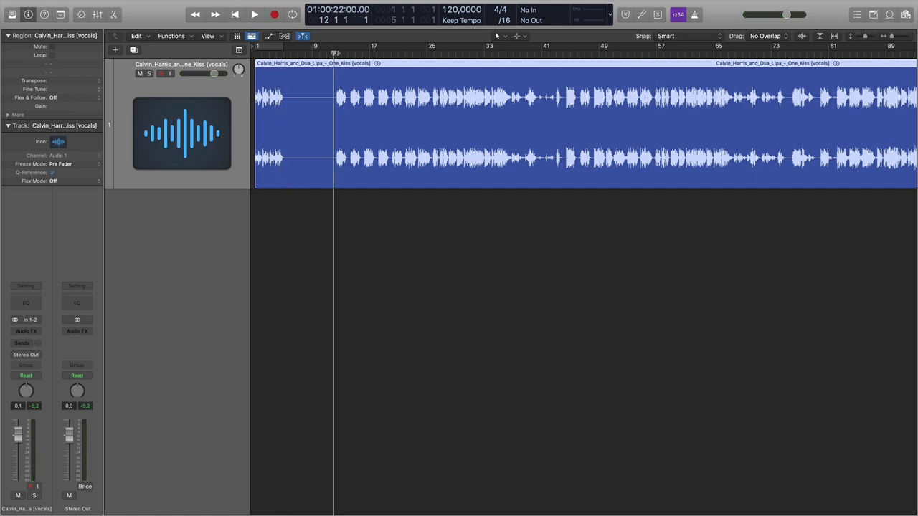
pyautogui.press('space')
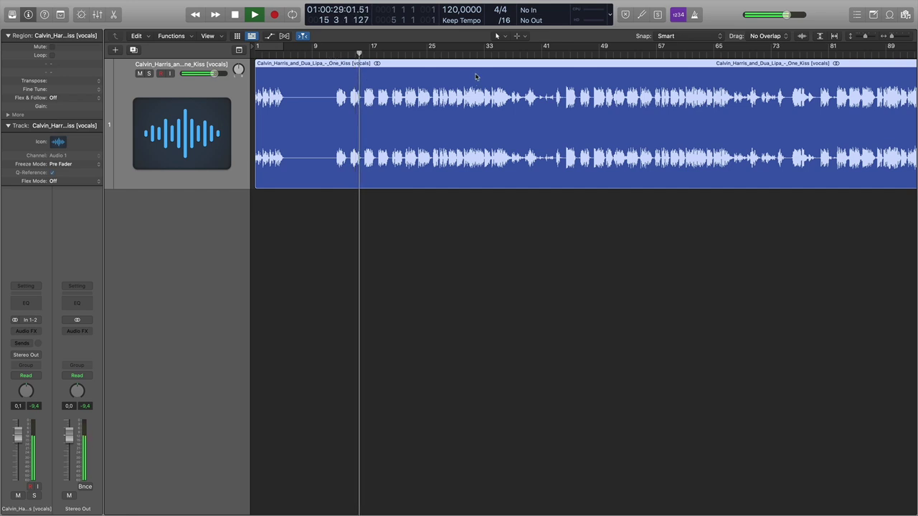
pyautogui.press('space')
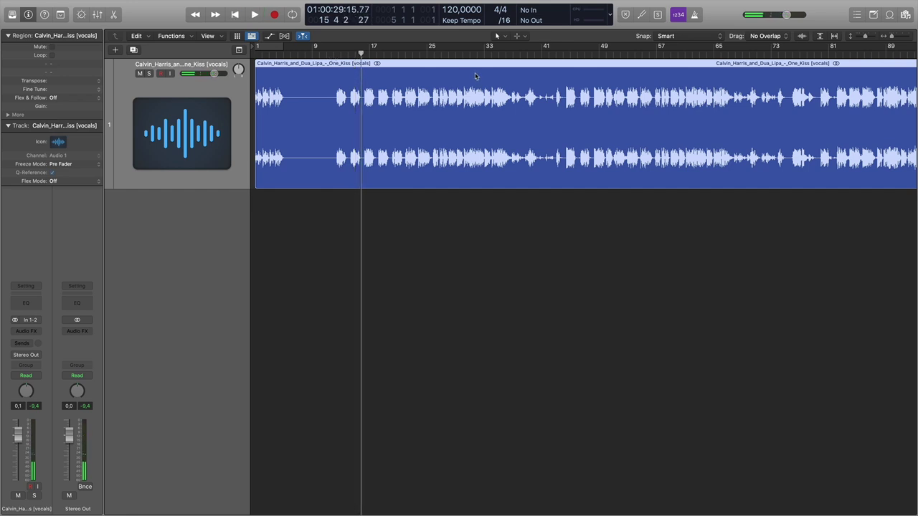
pyautogui.click(256, 55)
pyautogui.press('super+Left')
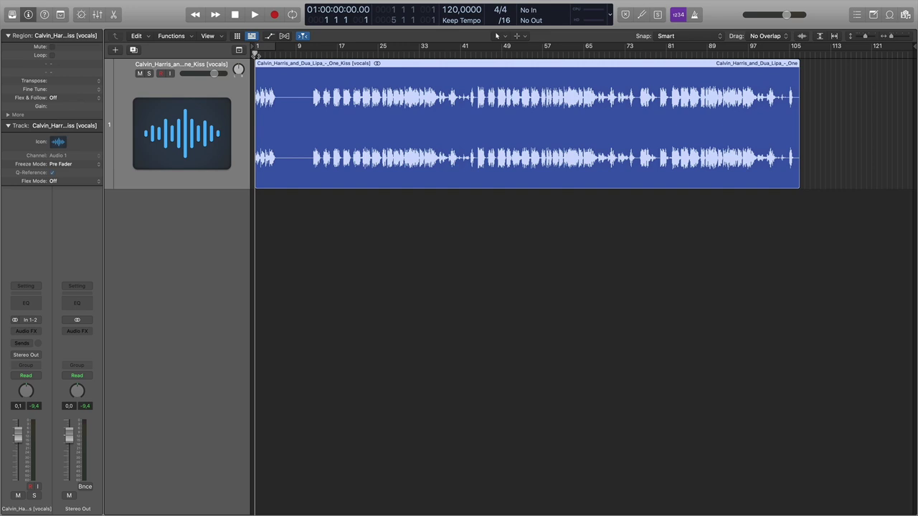
pyautogui.press('super+Right')
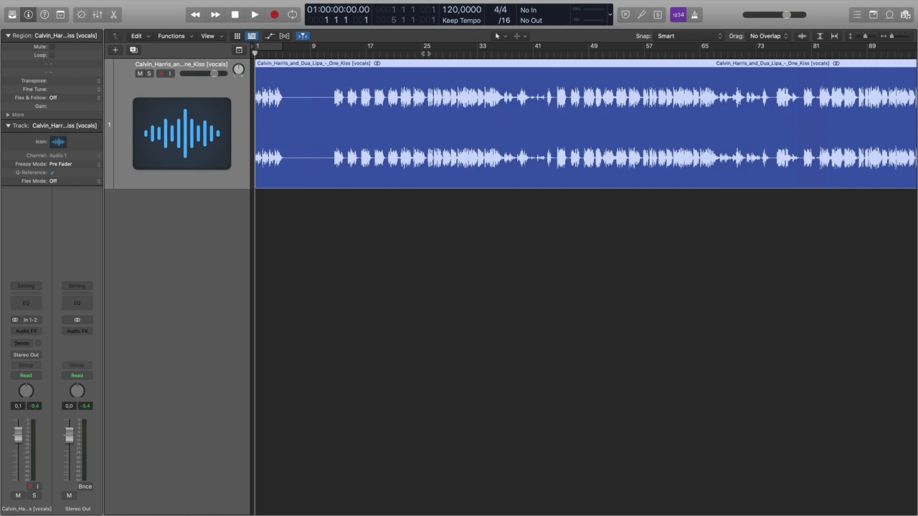
pyautogui.press('super+Left')
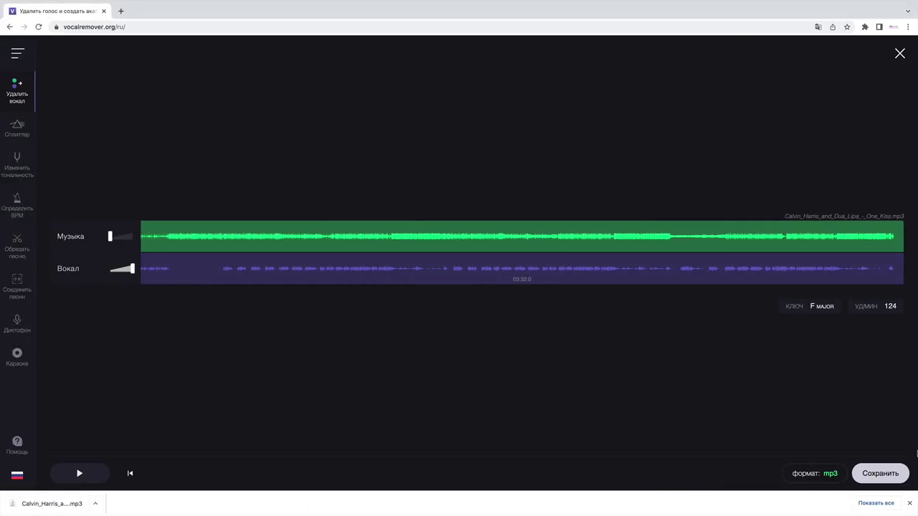
# Check the song's tempo on vocalremover.org and set the Logic Pro project tempo to 124 BPM
pyautogui.click(908, 503)
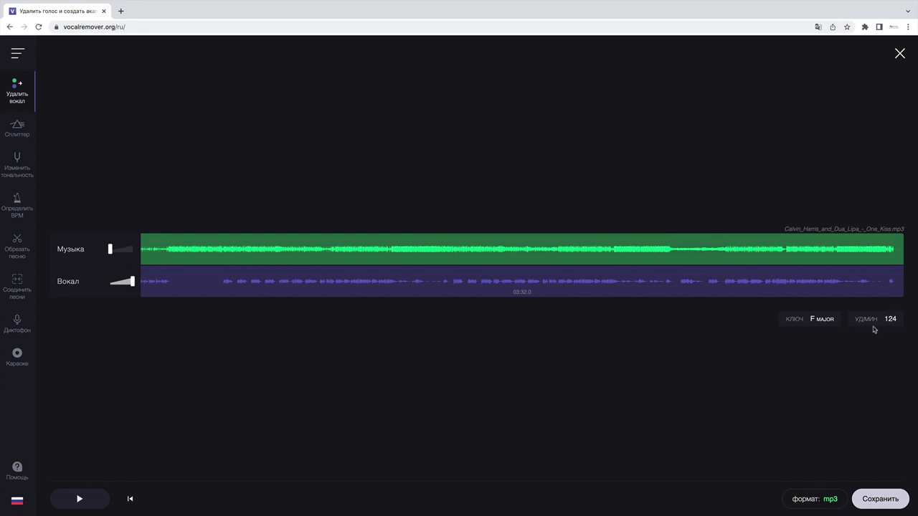
pyautogui.moveTo(884, 318); pyautogui.dragTo(900, 323)
pyautogui.click(899, 323)
pyautogui.hotkey('ctrl', 'Right')
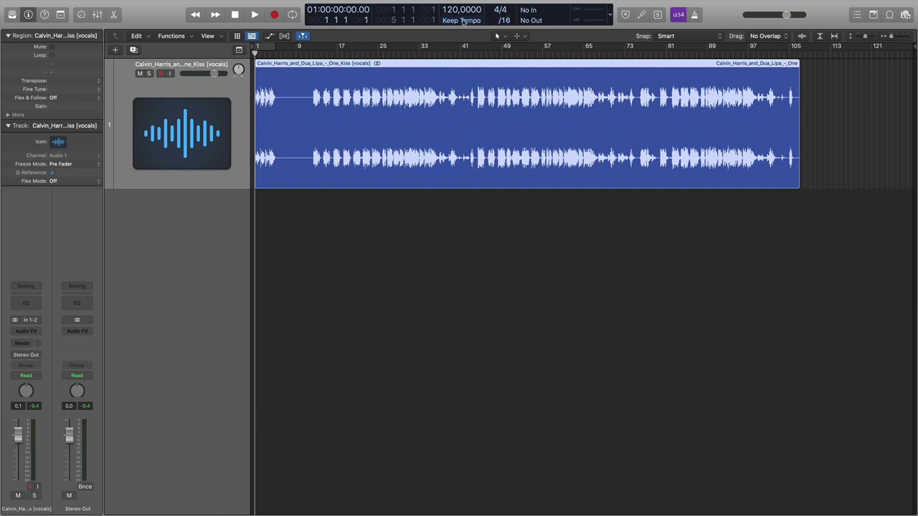
pyautogui.moveTo(456, 10); pyautogui.dragTo(456, 5)
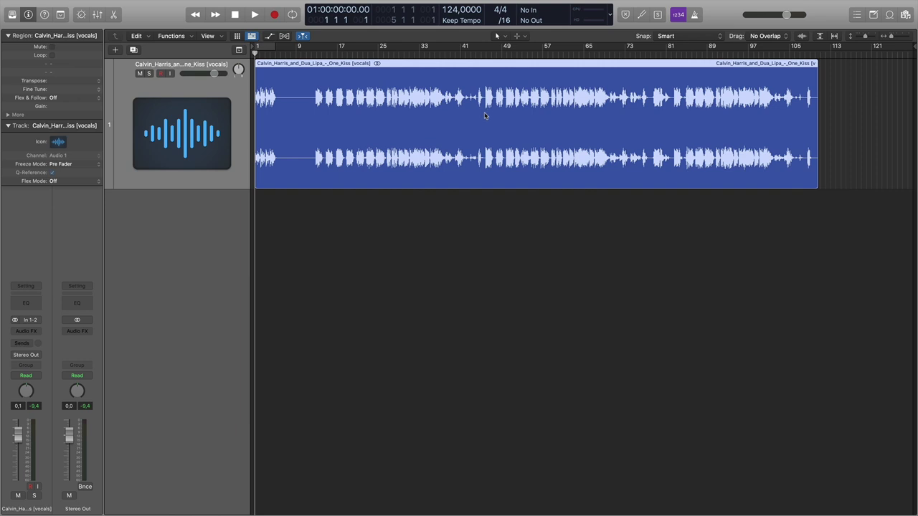